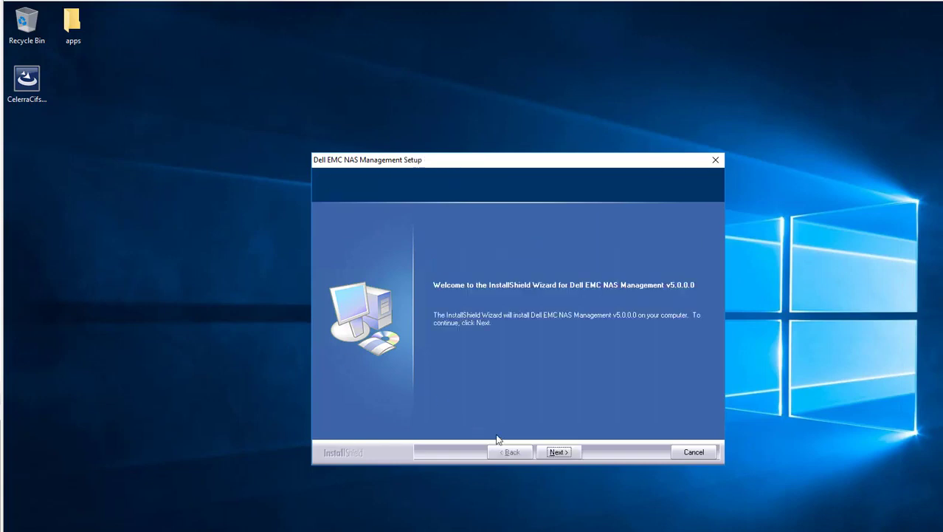
# Install Dell EMC NAS Management v5.0.0.0 with the default folder and all features.
pyautogui.click(559, 452)
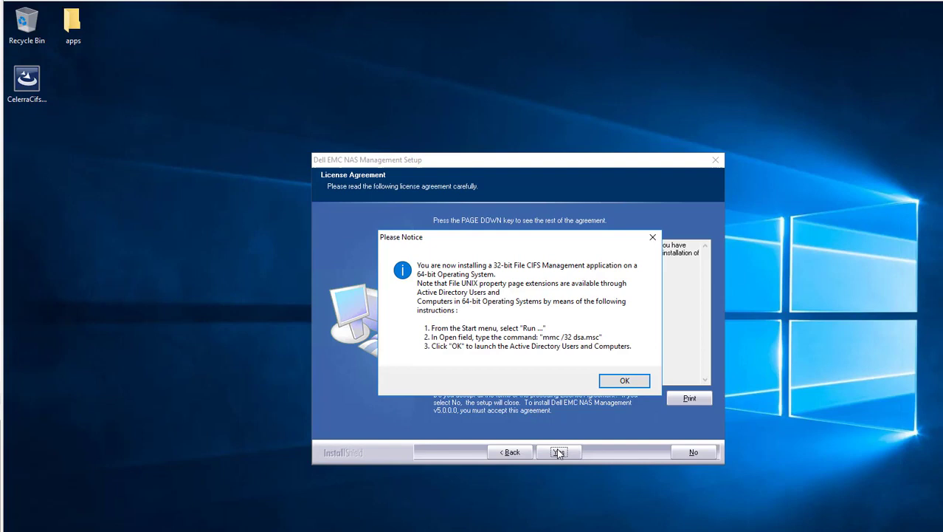
pyautogui.click(625, 380)
pyautogui.click(560, 451)
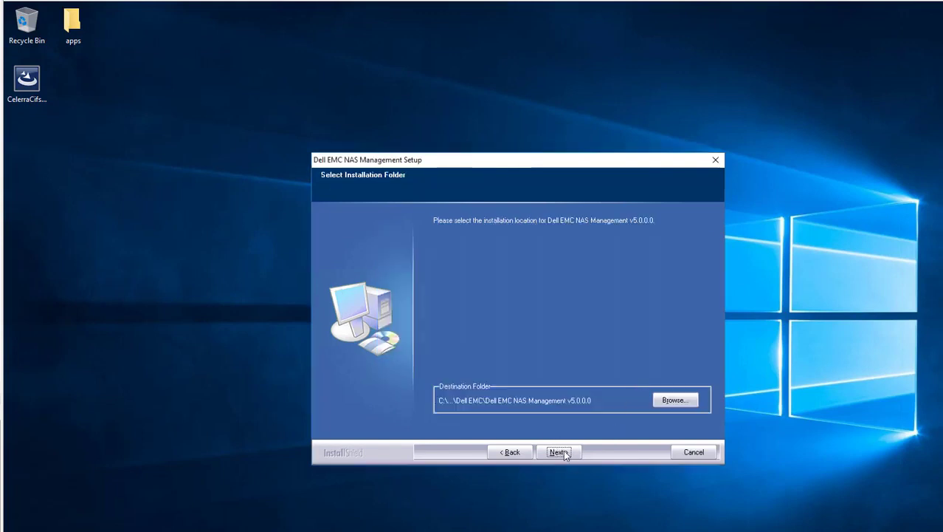
pyautogui.click(561, 452)
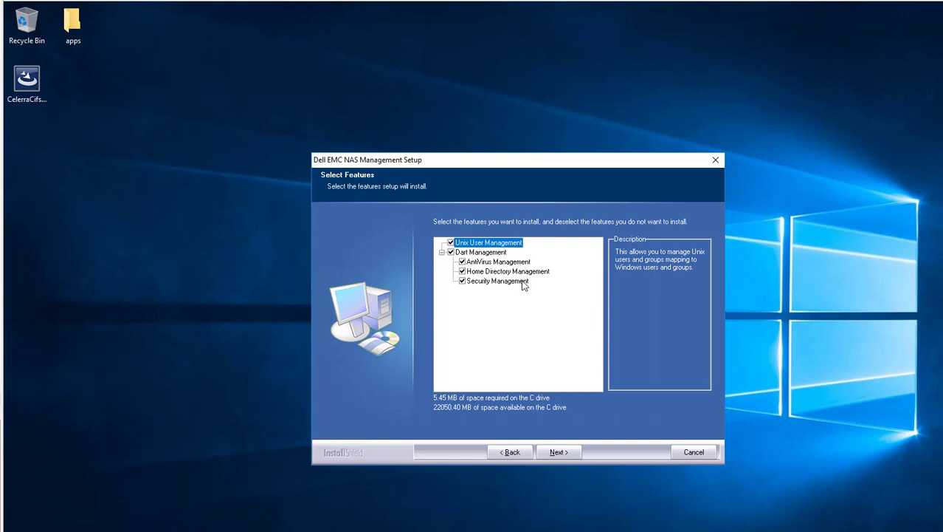
pyautogui.click(559, 452)
pyautogui.click(562, 451)
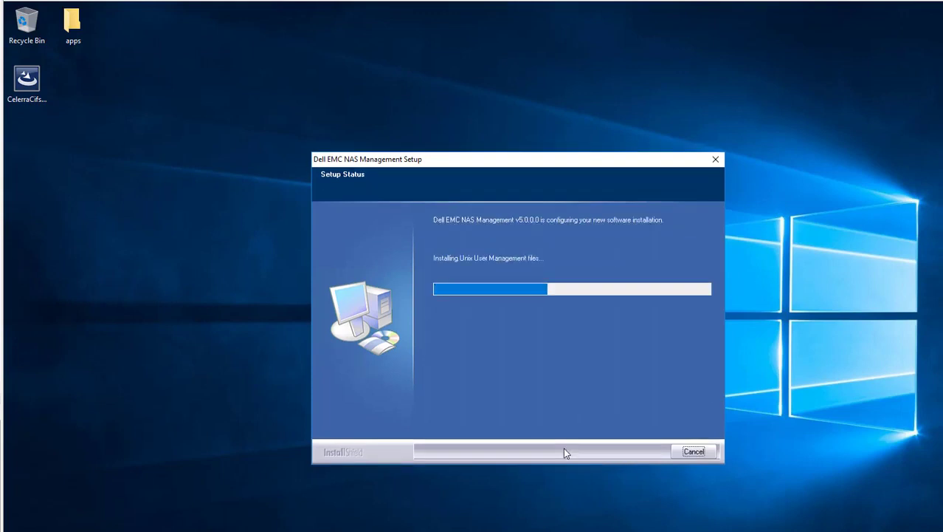
pyautogui.click(564, 450)
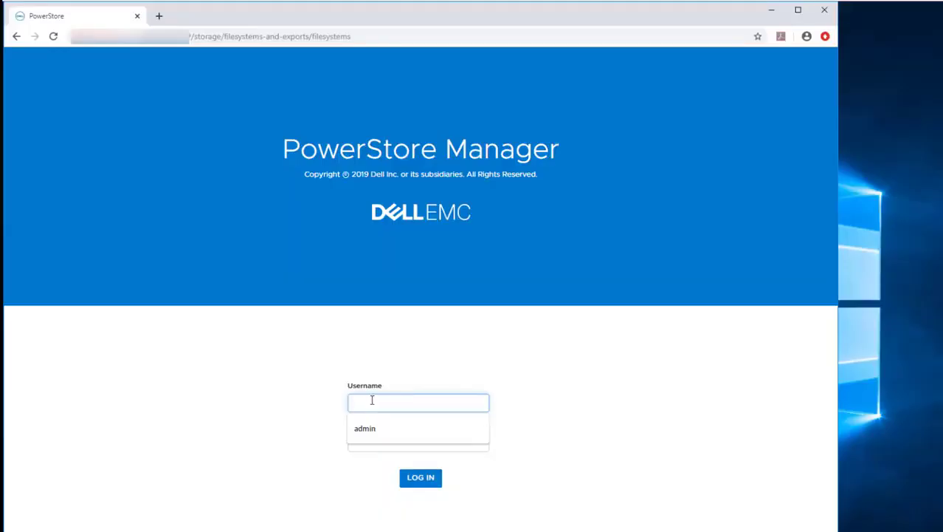
# Log into PowerStore Manager as admin using the saved username and the account password.
pyautogui.click(369, 429)
pyautogui.click(369, 442)
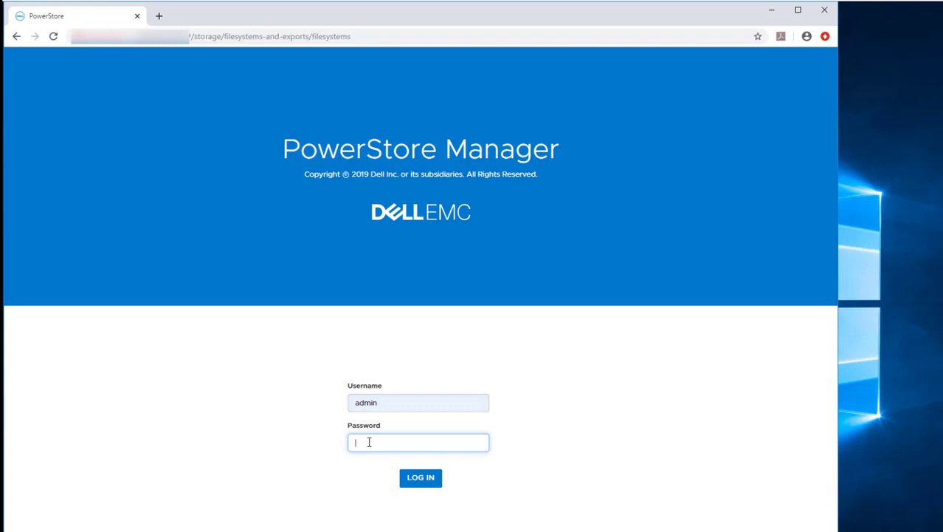
pyautogui.write('••••••••••••')
pyautogui.click(421, 477)
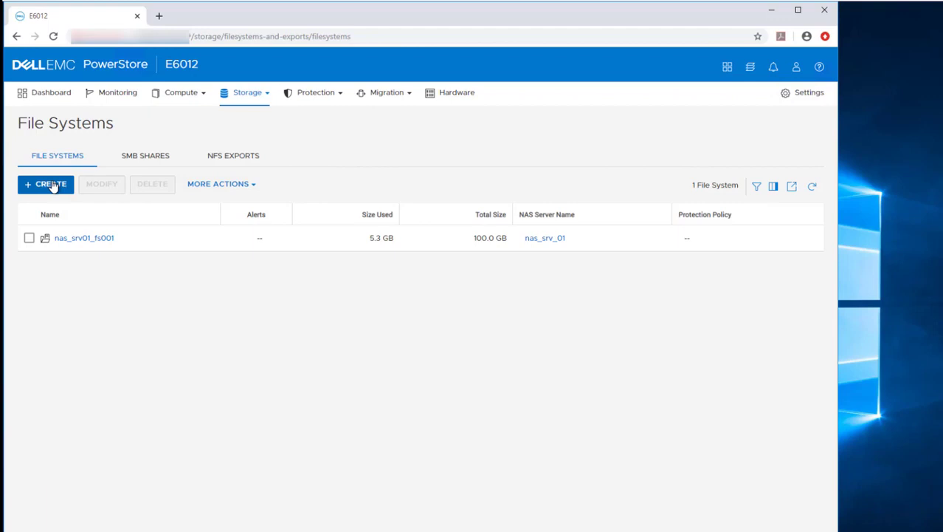
# Create a file system on nas_srv_01 named hd_filesystem with a 100 GB size.
pyautogui.click(53, 186)
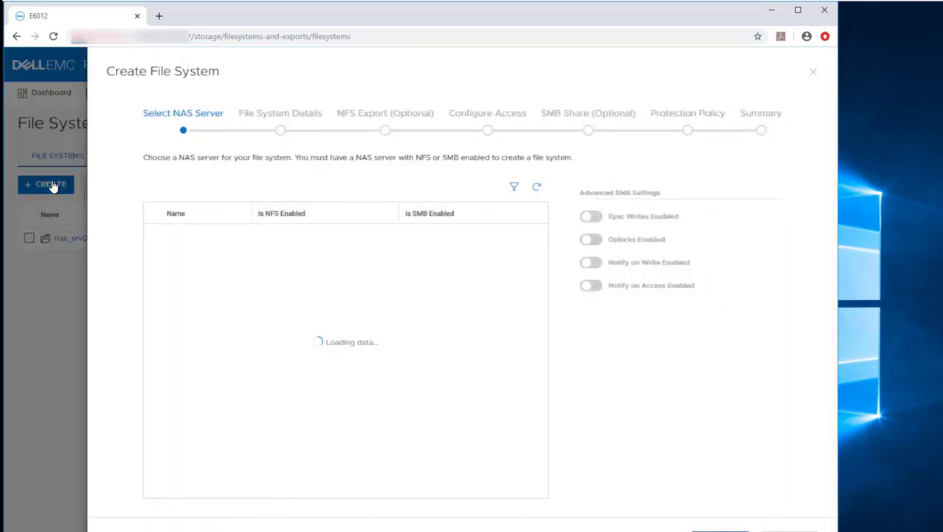
pyautogui.click(155, 237)
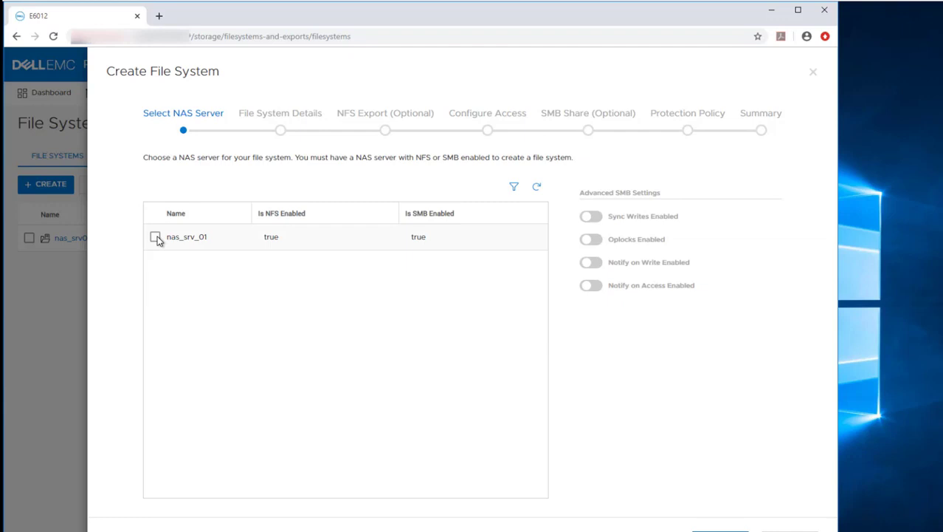
pyautogui.click(790, 528)
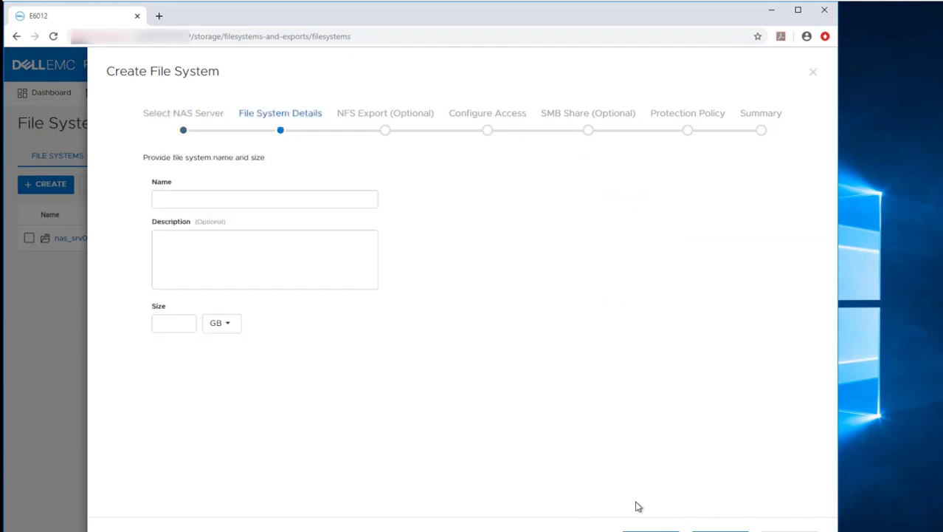
pyautogui.click(185, 200)
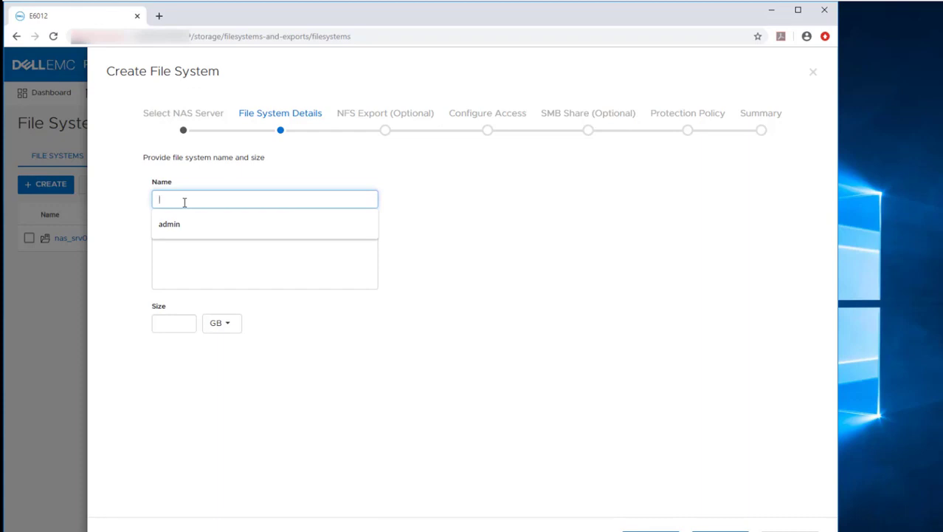
pyautogui.write('hd_')
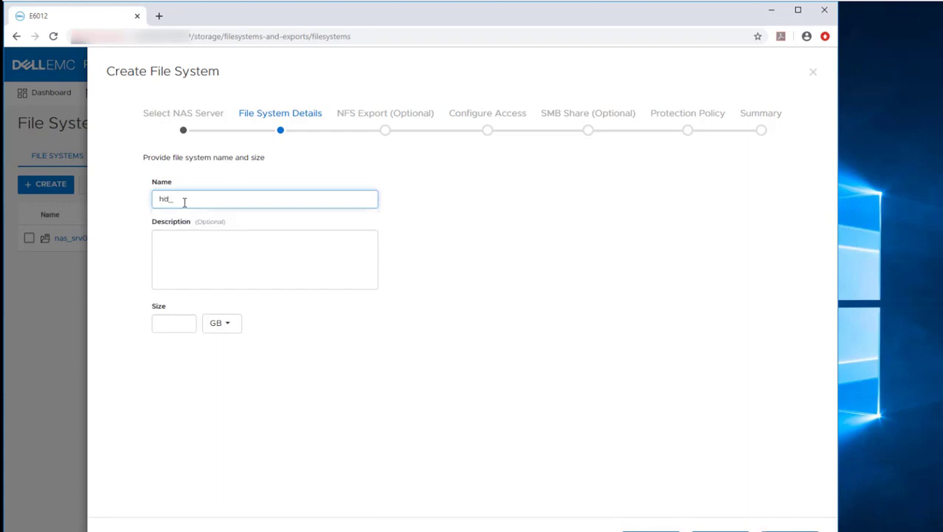
pyautogui.write('filesystem')
pyautogui.click(172, 322)
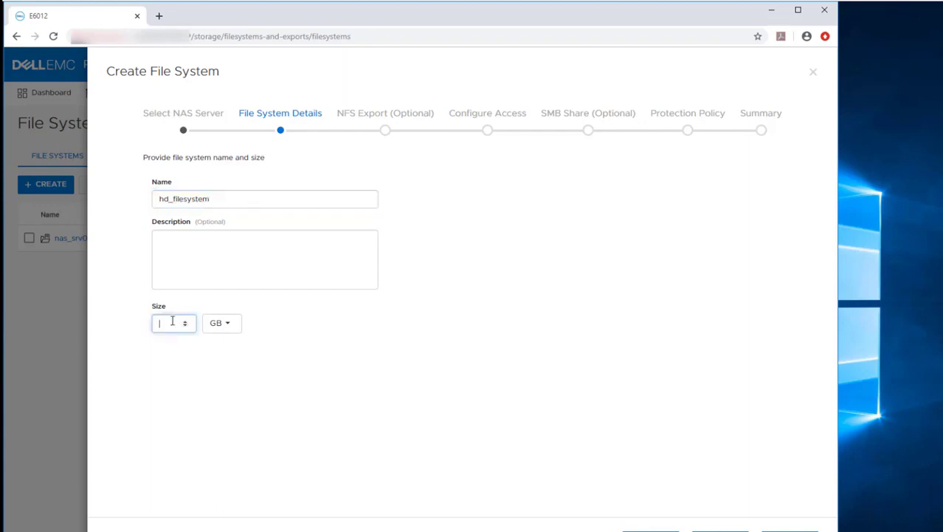
pyautogui.write('100')
# Skip NFS export, name the SMB share homedir, and skip protection policy to the summary.
pyautogui.press('Return')
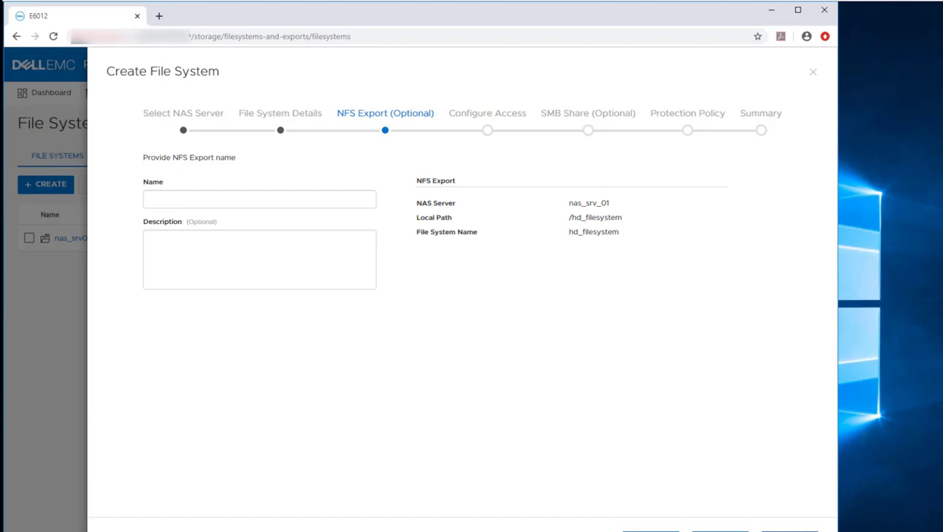
pyautogui.press('Return')
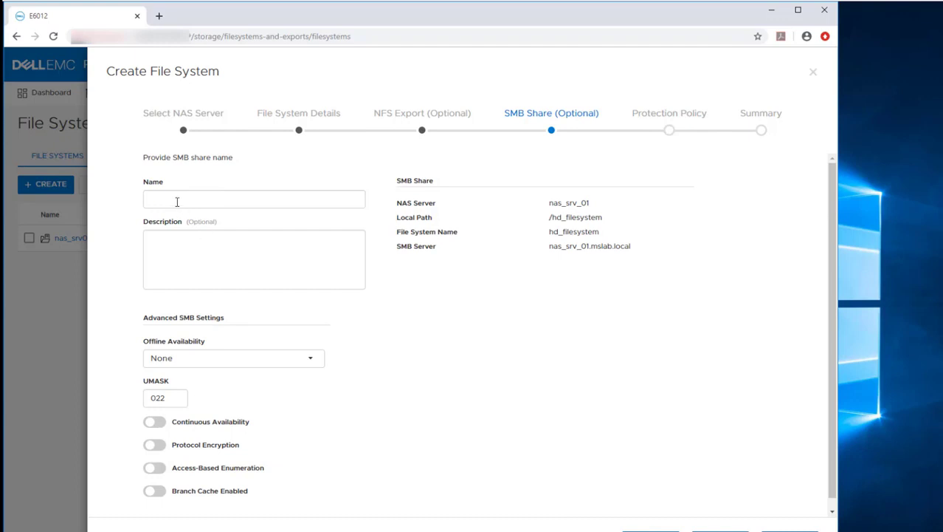
pyautogui.click(177, 201)
pyautogui.write('homedir')
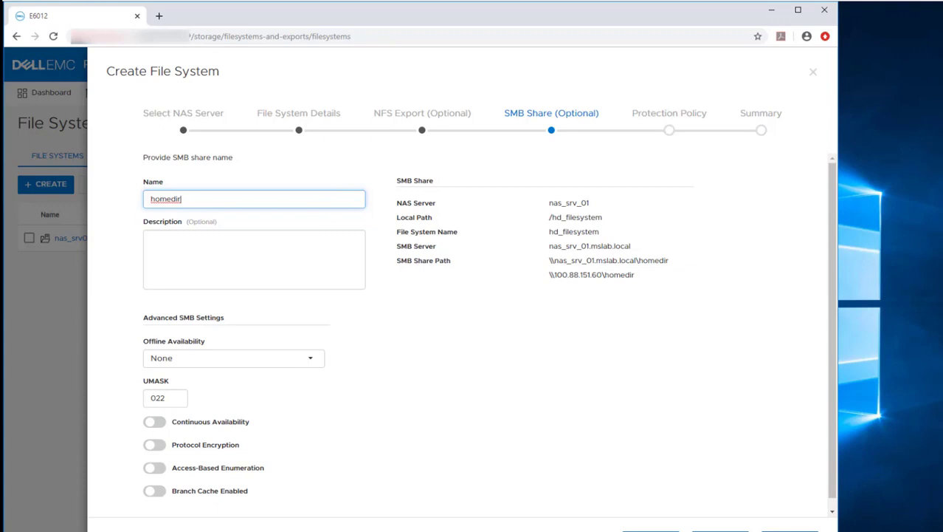
pyautogui.press('Return')
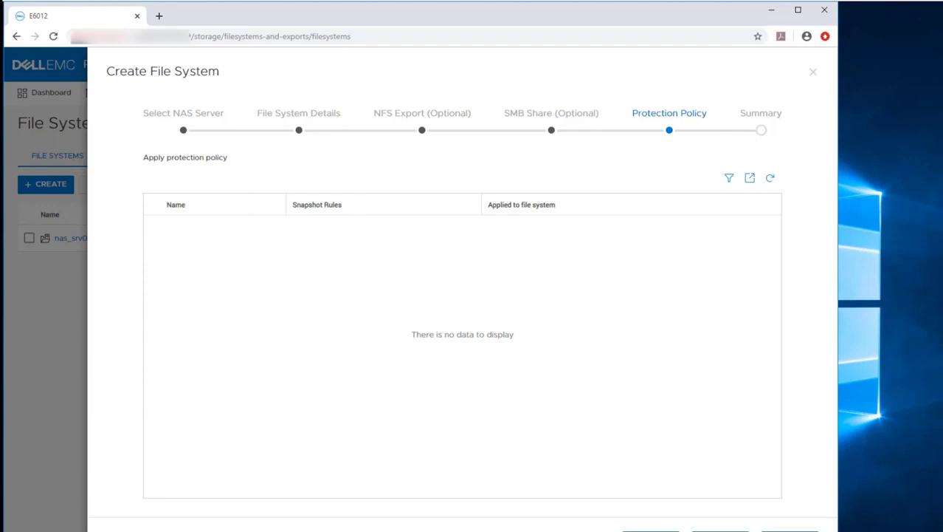
pyautogui.press('Return')
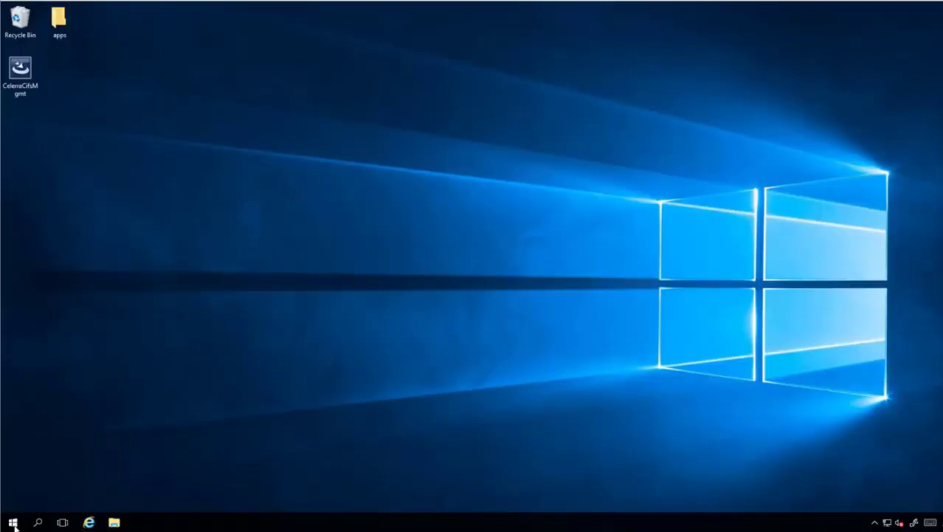
# Launch Dell EMC NAS Management from the Start menu and connect it to NAS server nas01.
pyautogui.click(14, 524)
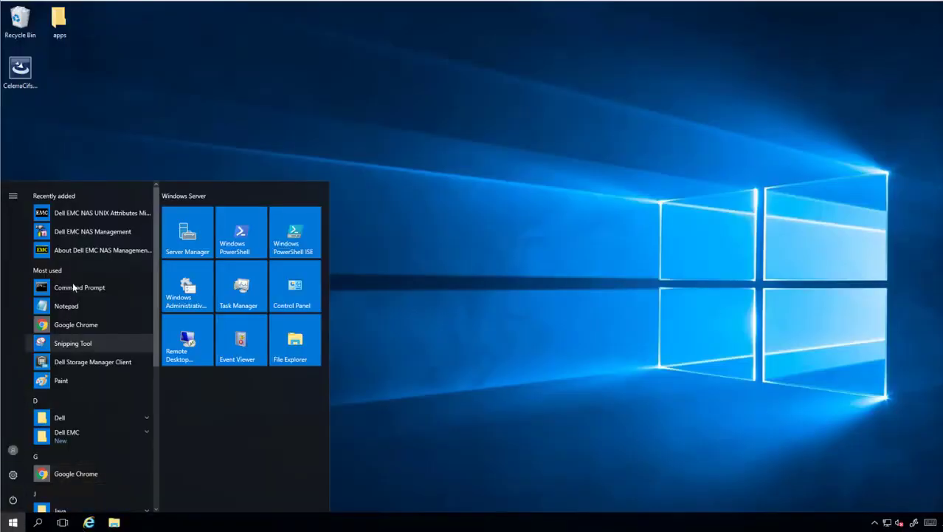
pyautogui.click(81, 233)
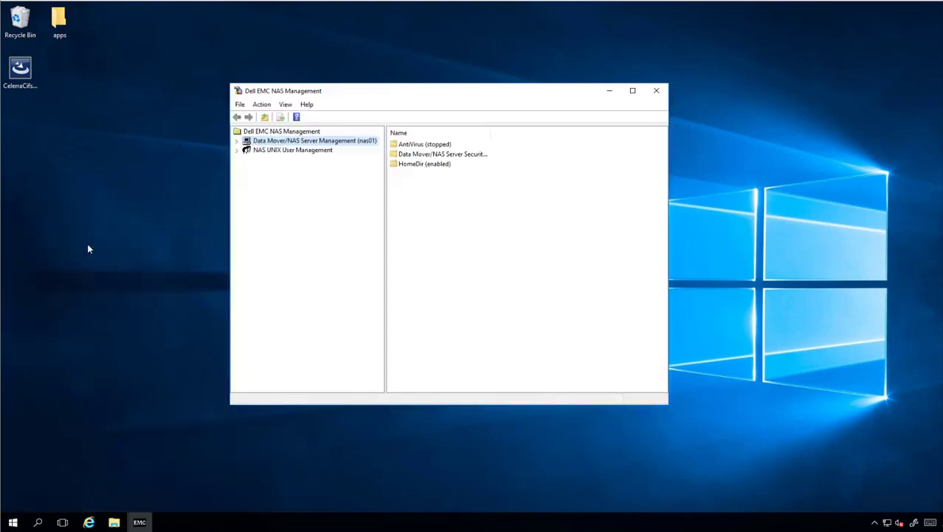
pyautogui.rightClick(336, 140)
pyautogui.click(362, 145)
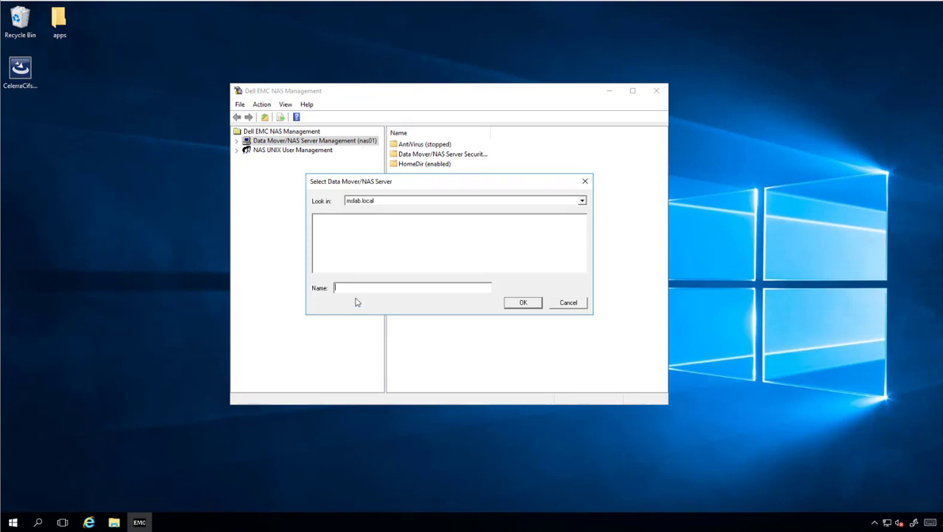
pyautogui.write('nas01')
pyautogui.click(520, 302)
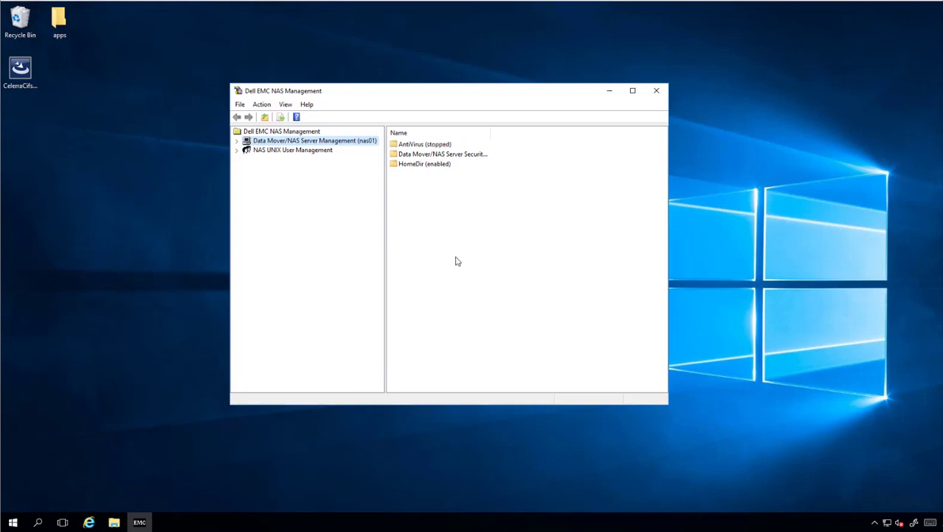
# Add a HomeDir entry for any domain and user (*) at \hd_filesystem with Auto Create Directory enabled.
pyautogui.rightClick(425, 164)
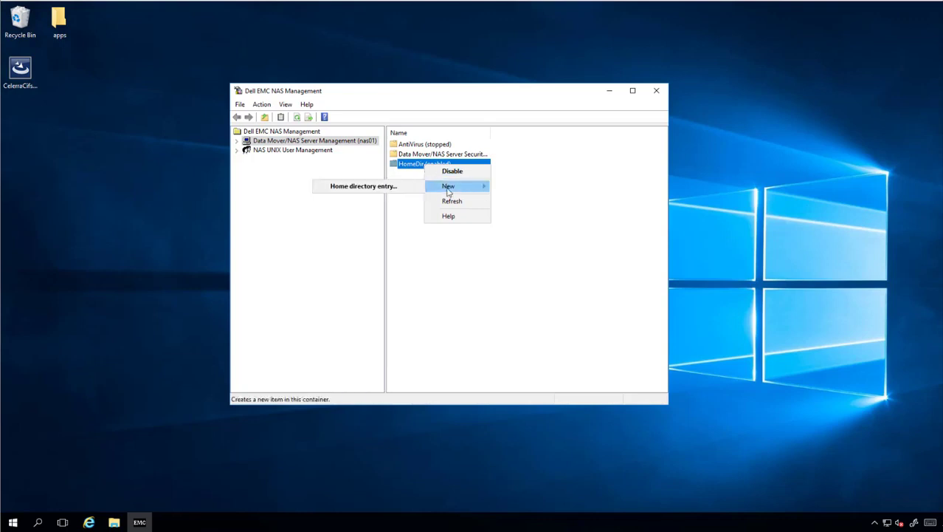
pyautogui.click(409, 188)
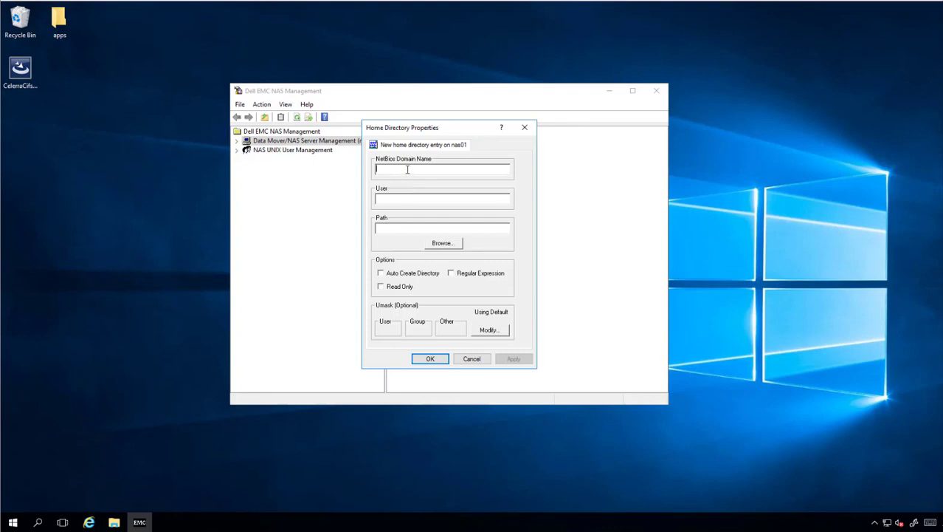
pyautogui.write('1')
pyautogui.click(399, 199)
pyautogui.write('*')
pyautogui.click(443, 245)
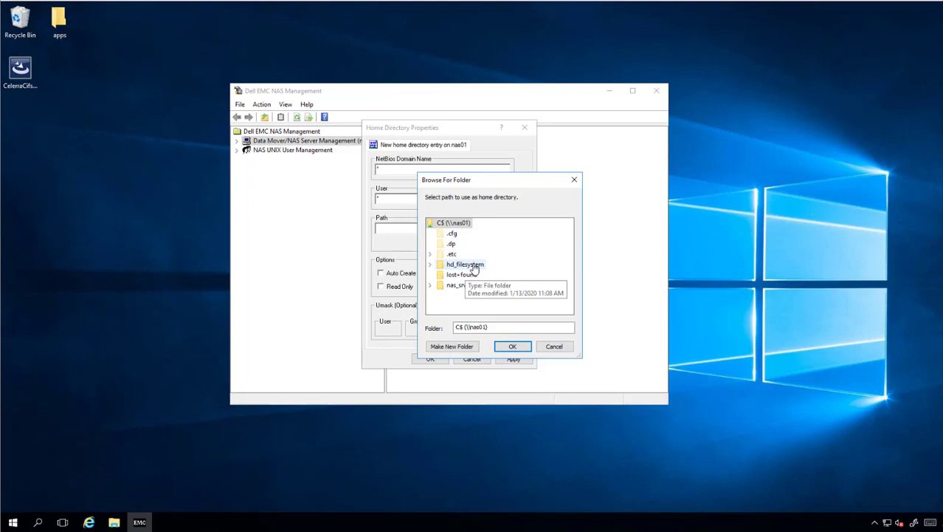
pyautogui.click(475, 268)
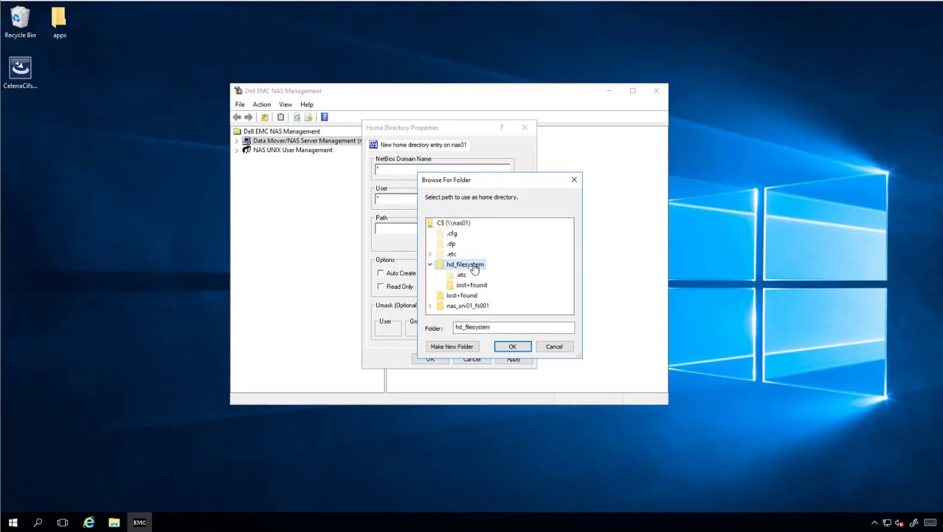
pyautogui.click(513, 347)
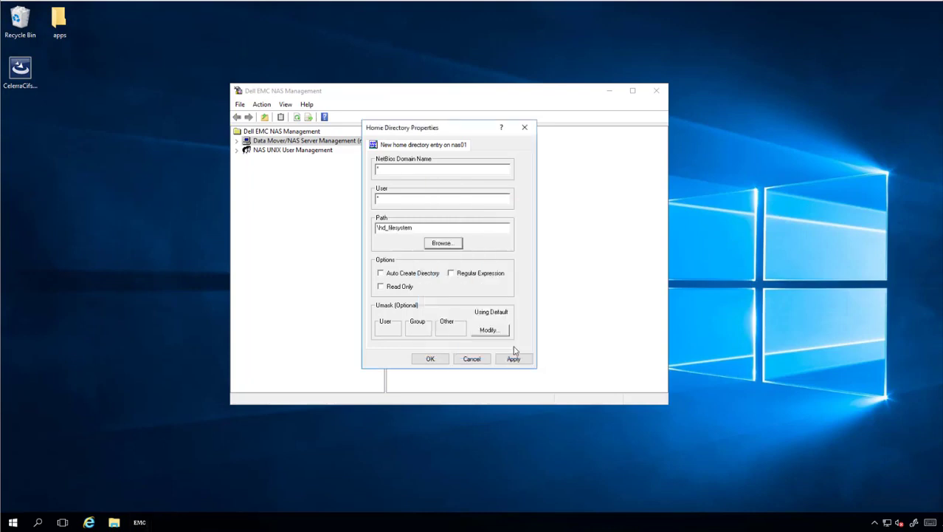
pyautogui.click(414, 273)
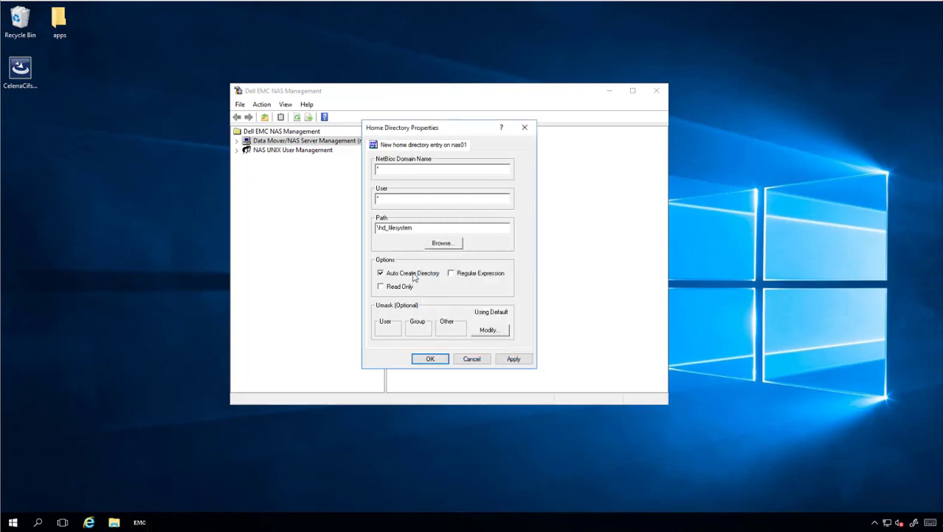
pyautogui.click(431, 359)
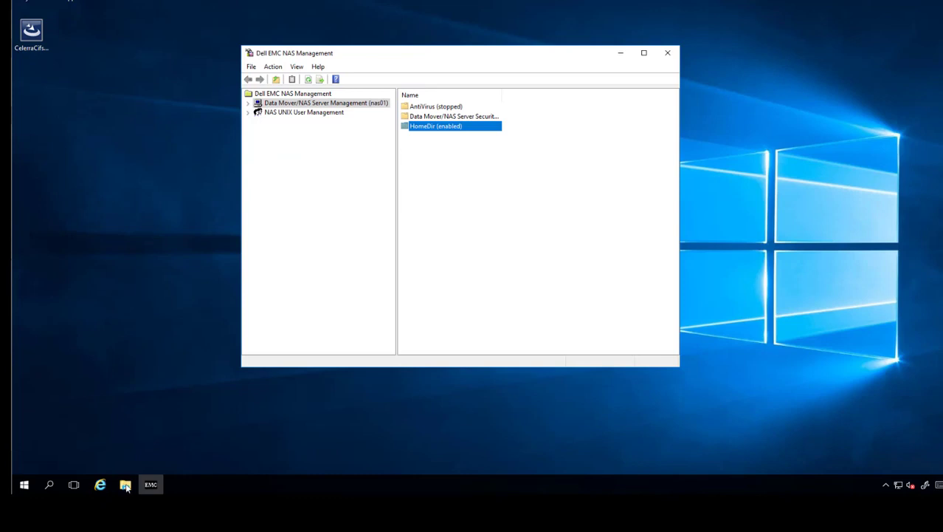
# Browse in File Explorer to \\nas01, then homedir > administrator.
pyautogui.click(126, 486)
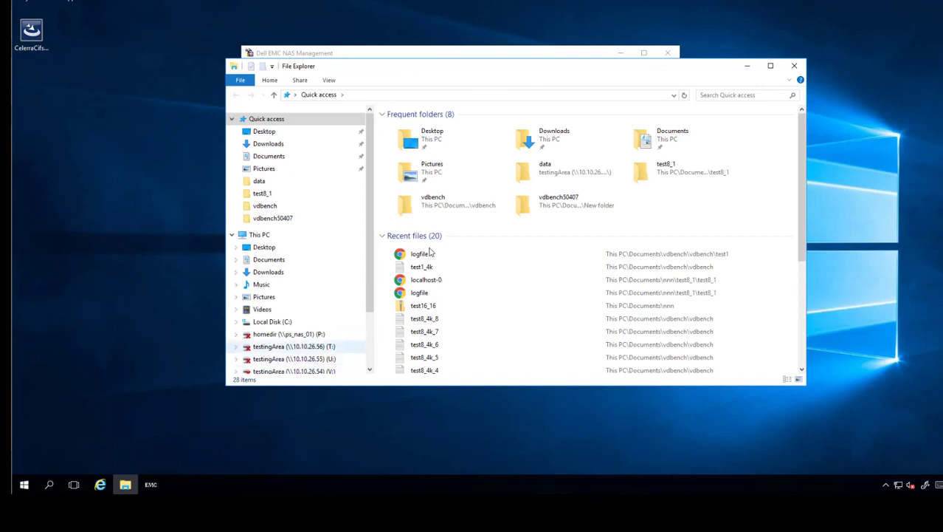
pyautogui.click(353, 94)
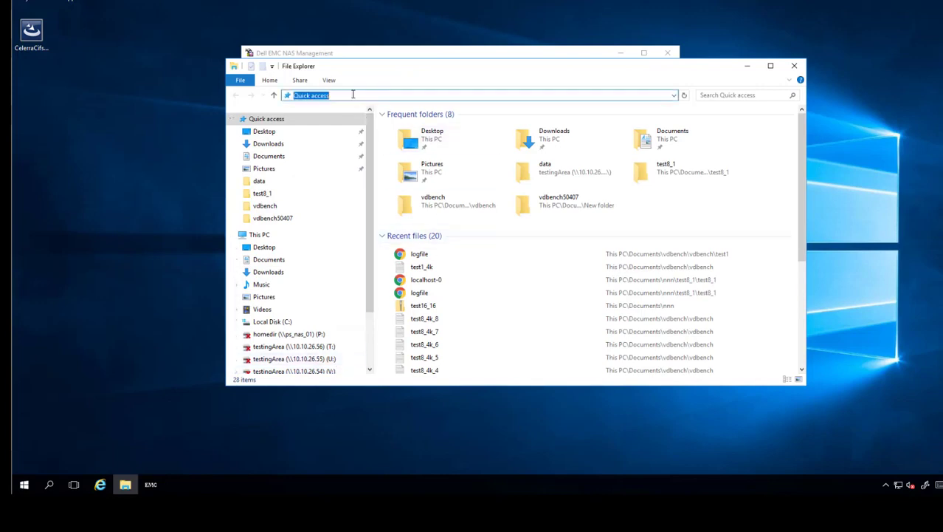
pyautogui.write('\\\\')
pyautogui.write('nas')
pyautogui.press('BackSpace')
pyautogui.press('BackSpace')
pyautogui.press('BackSpace')
pyautogui.write('nas01')
pyautogui.press('Return')
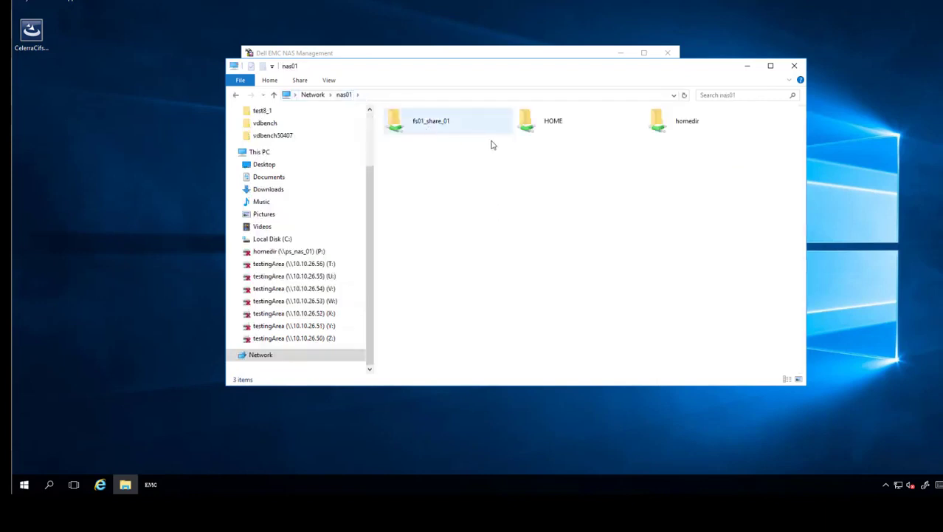
pyautogui.doubleClick(658, 127)
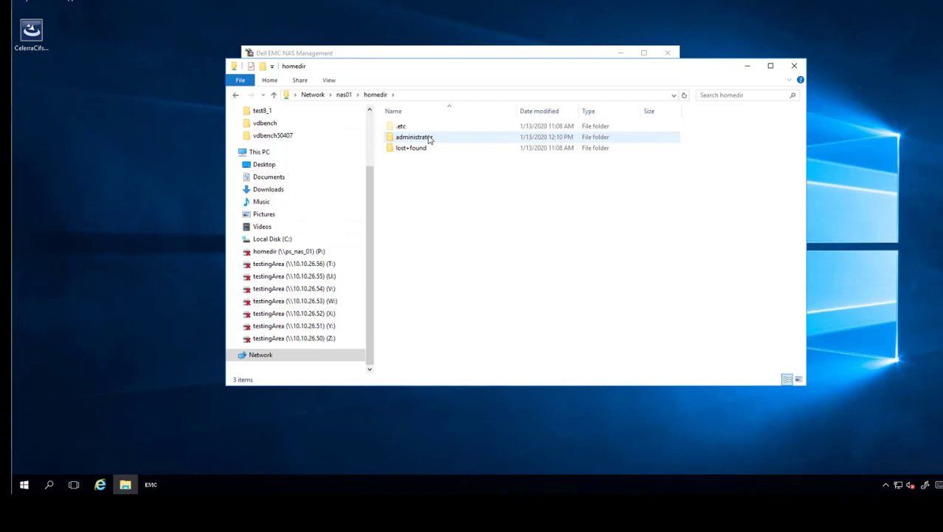
pyautogui.doubleClick(430, 138)
# Create a folder named 'New folder' in the administrator home folder.
pyautogui.rightClick(455, 183)
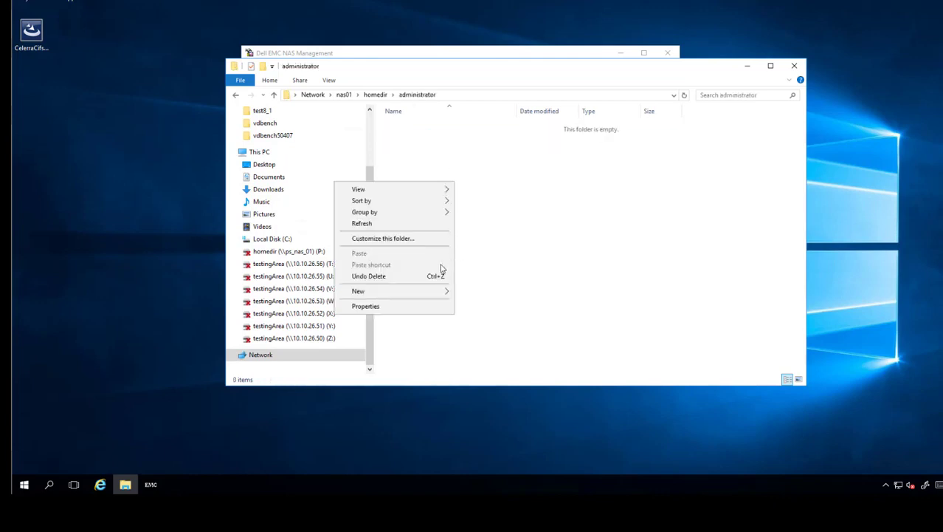
pyautogui.moveTo(419, 293)
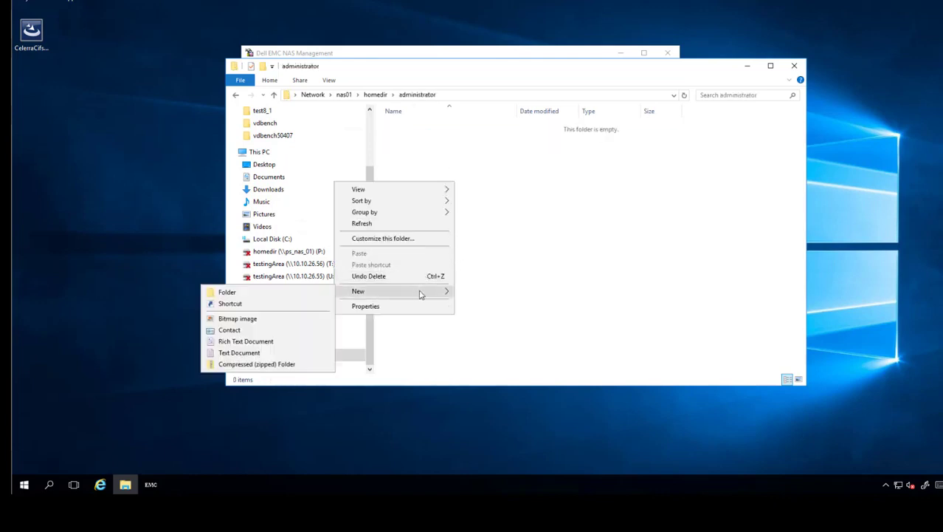
pyautogui.click(293, 295)
pyautogui.click(470, 253)
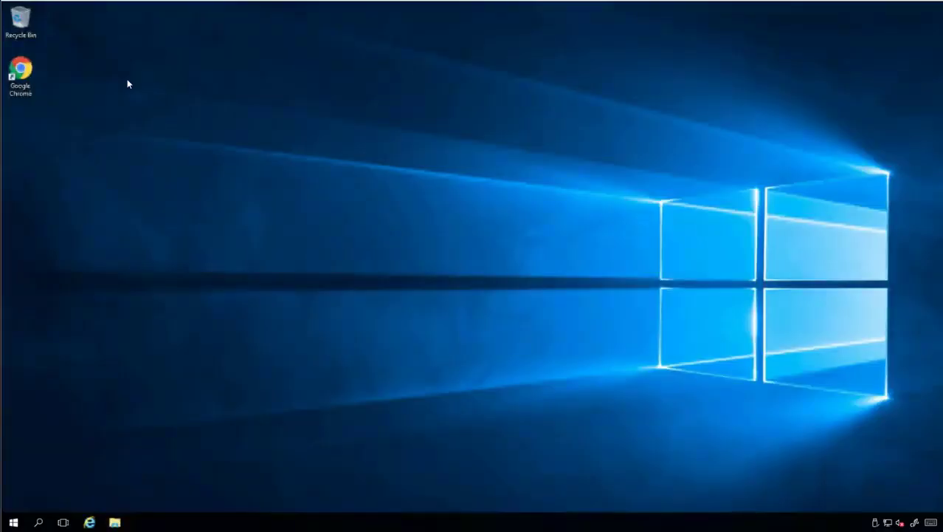
# As the second user, browse \\nas01\homedir and open the auto-created personal folder.
pyautogui.click(115, 522)
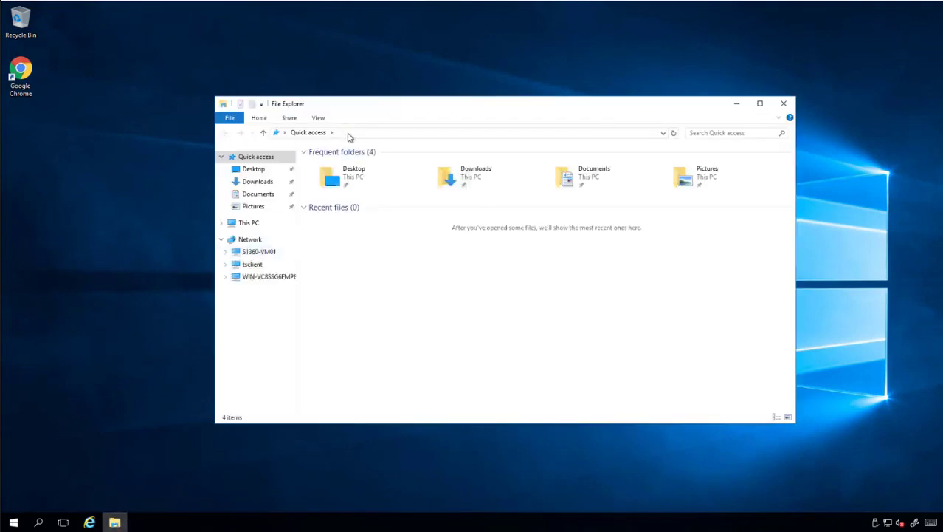
pyautogui.click(348, 133)
pyautogui.write('\\nas01')
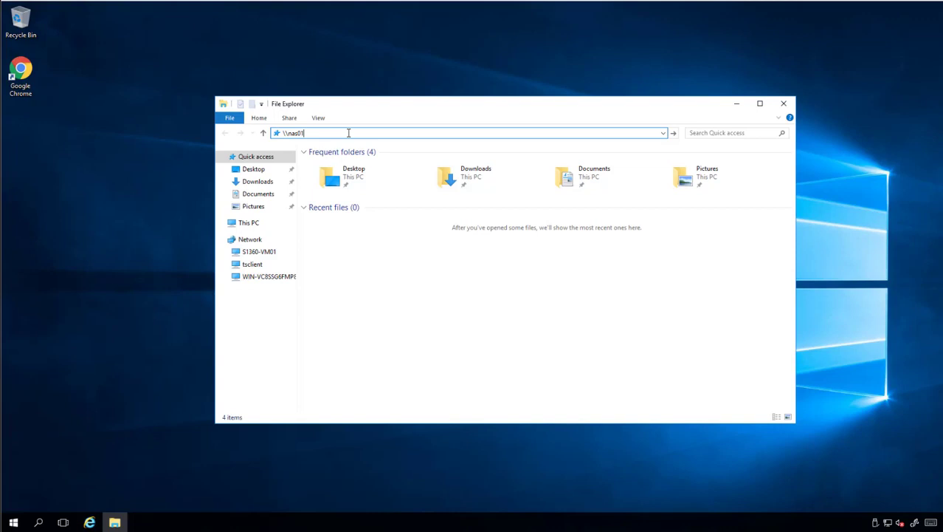
pyautogui.press('Return')
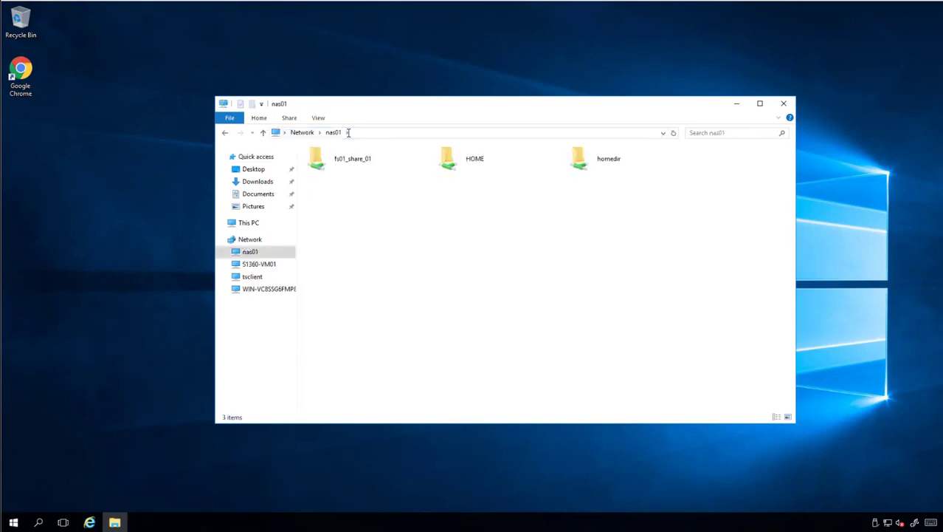
pyautogui.doubleClick(593, 162)
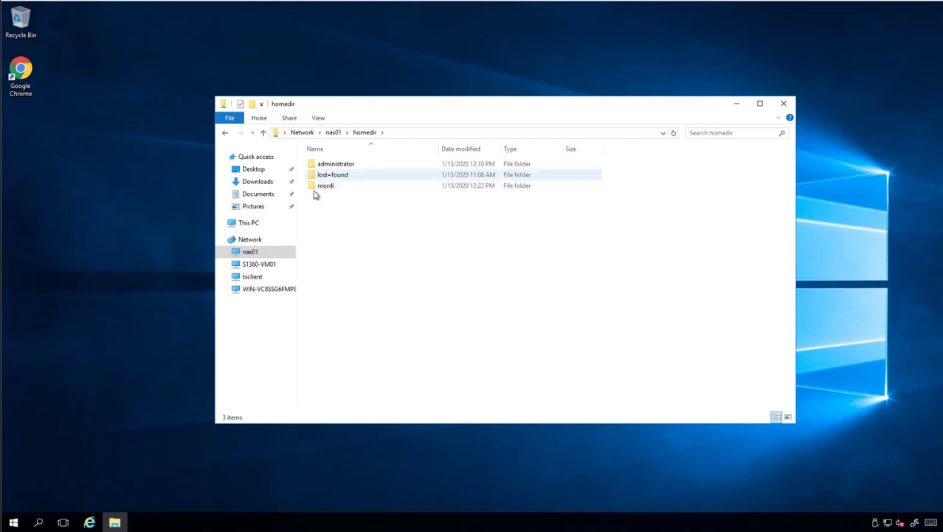
pyautogui.doubleClick(332, 187)
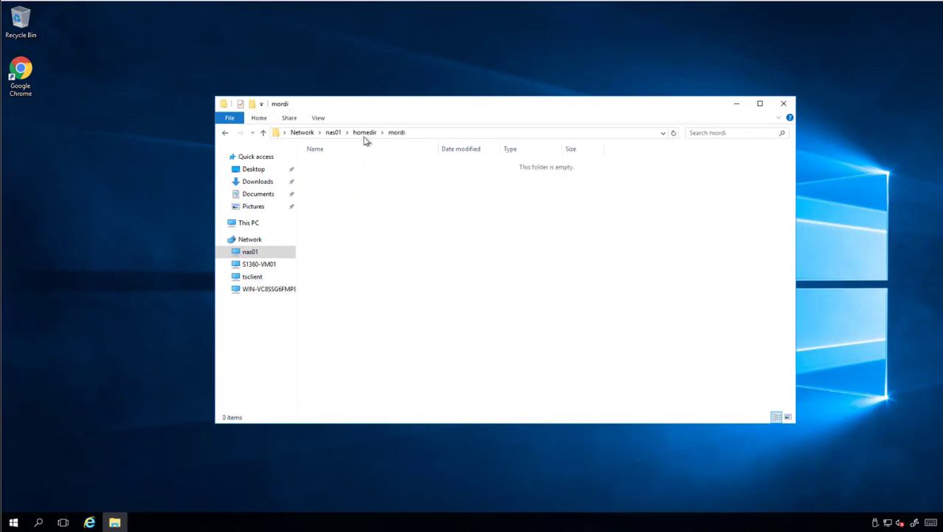